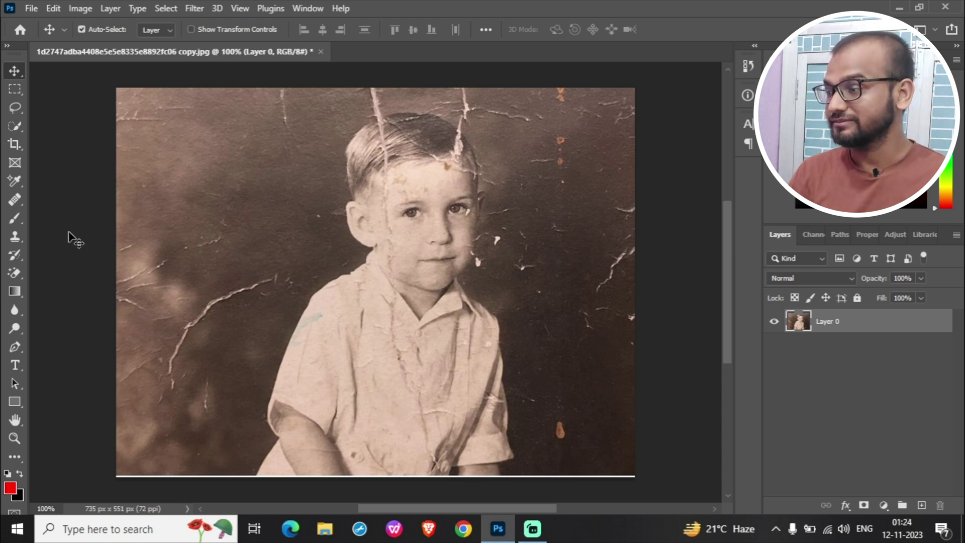
# - Activate the Clone Stamp tool and set its brush size to 53 px
pyautogui.click(13, 237)
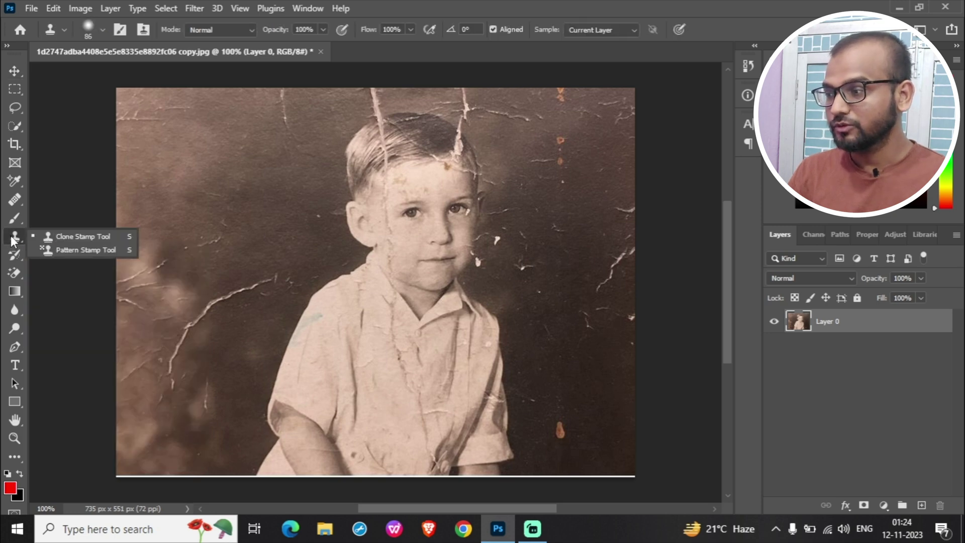
pyautogui.click(13, 238)
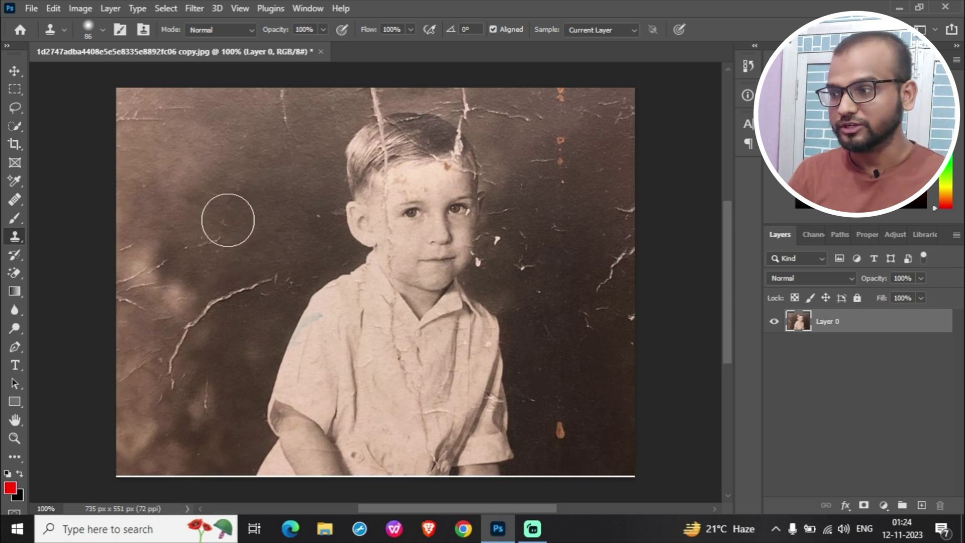
pyautogui.rightClick(254, 172)
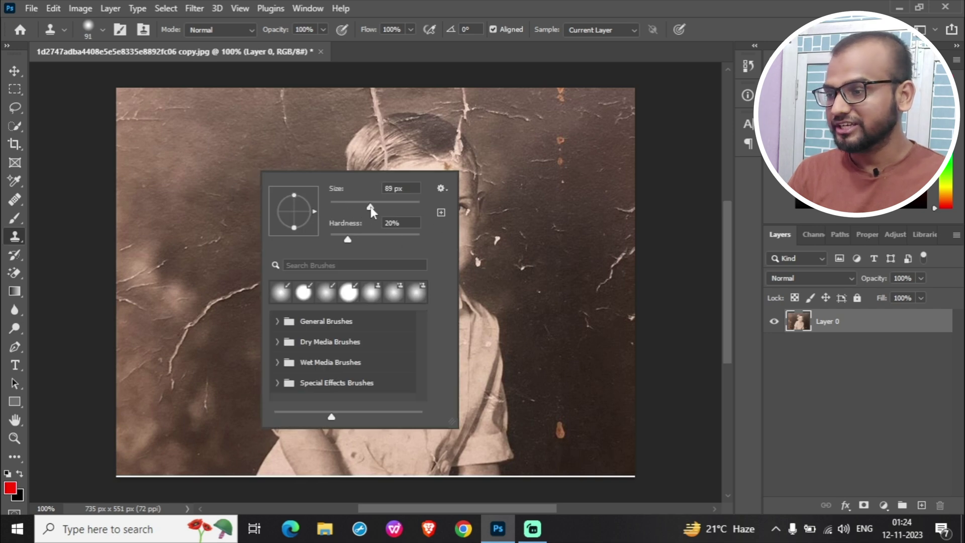
pyautogui.moveTo(360, 208); pyautogui.dragTo(354, 210)
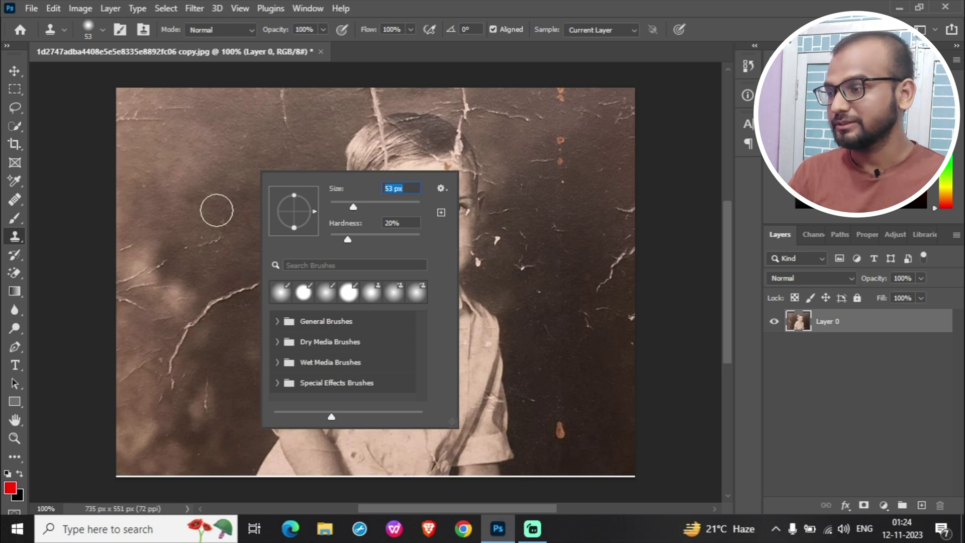
pyautogui.press('Return')
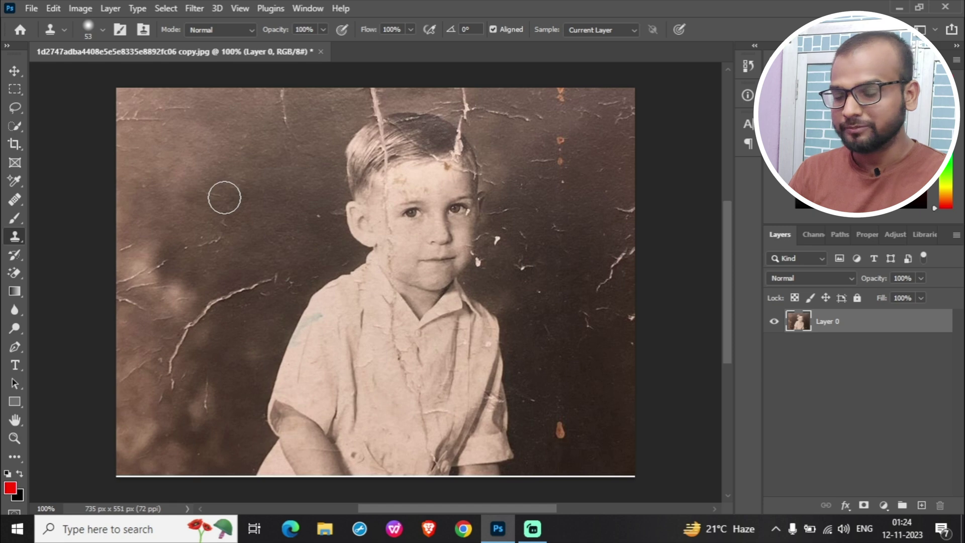
# - Try smaller and larger Clone Stamp brush sizes between 30 and 90 px, and settle on 50 px
pyautogui.press('[')
pyautogui.press('[')
pyautogui.press('[')
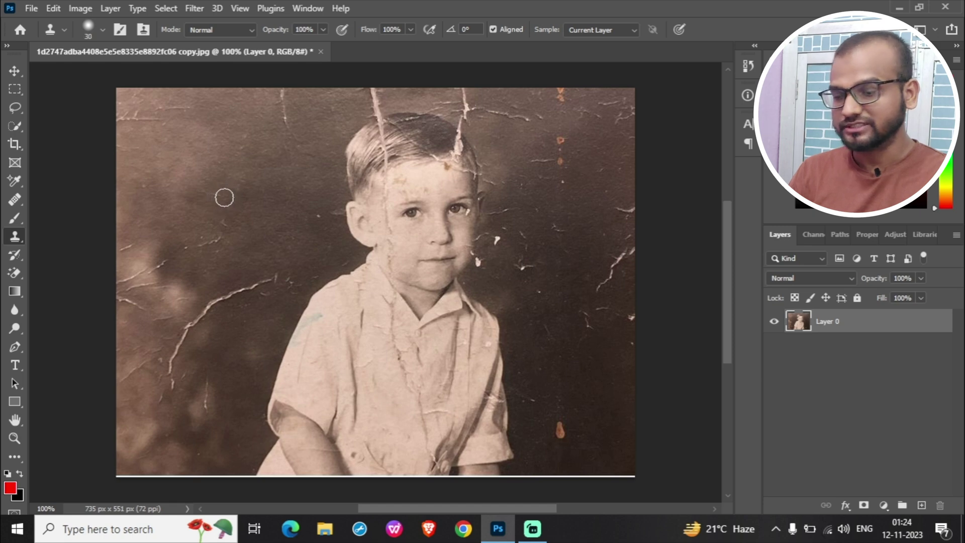
pyautogui.press(']')
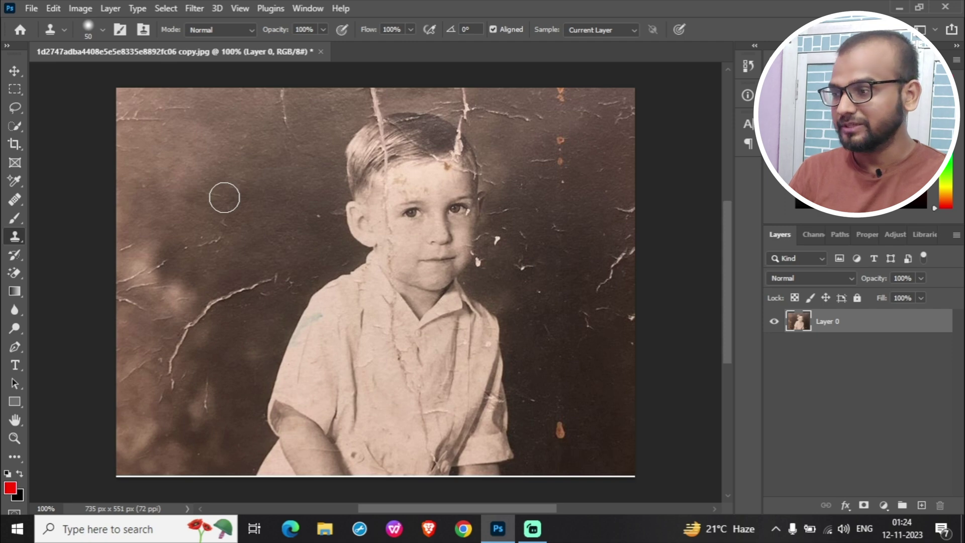
pyautogui.press(']')
pyautogui.press(']')
pyautogui.press(']')
pyautogui.press(']')
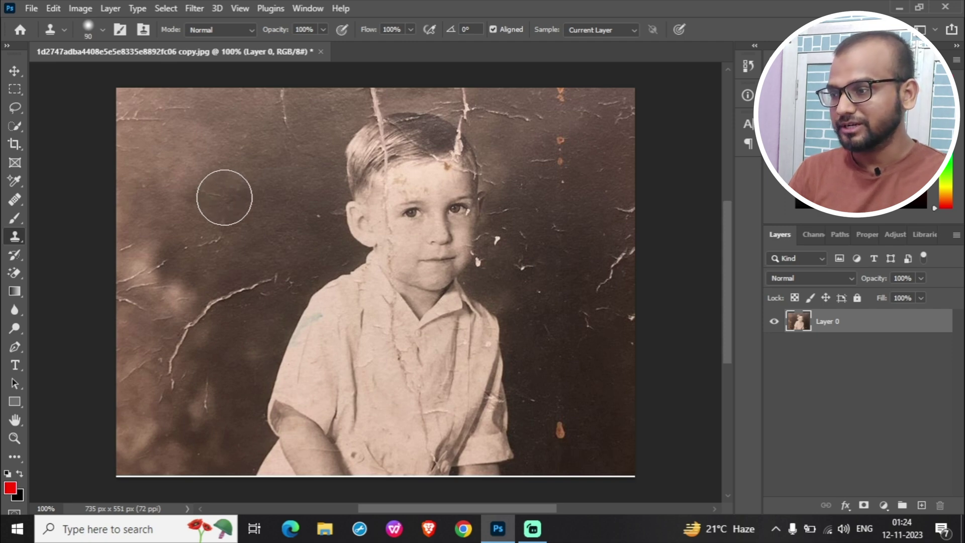
pyautogui.press('[')
pyautogui.press('[')
pyautogui.press('[')
pyautogui.press('[')
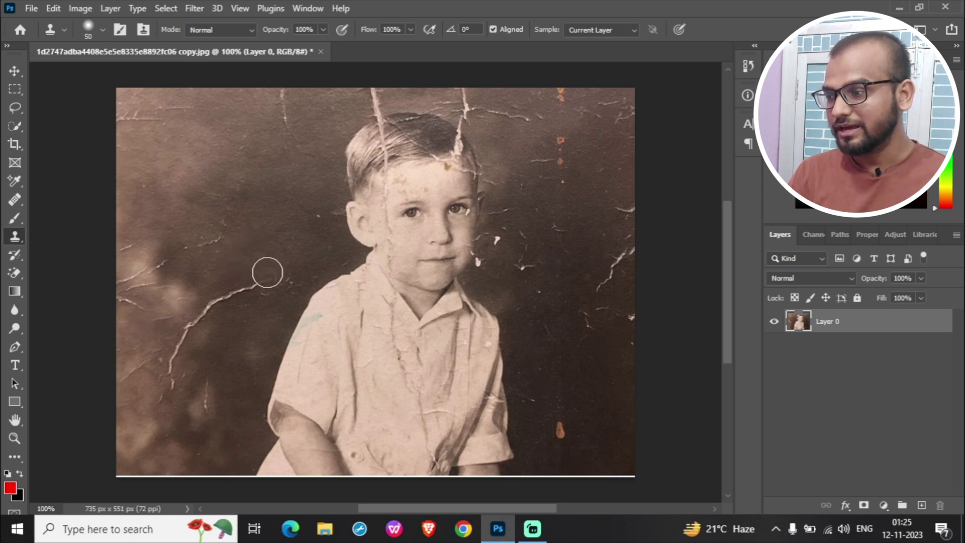
# - Try to cover the long crack in the background beside the boy's shoulder with the Clone Stamp, sampling other background areas
pyautogui.moveTo(271, 280)
pyautogui.mouseDown()
pyautogui.moveTo(198, 319)
pyautogui.moveTo(171, 384)
pyautogui.mouseUp()
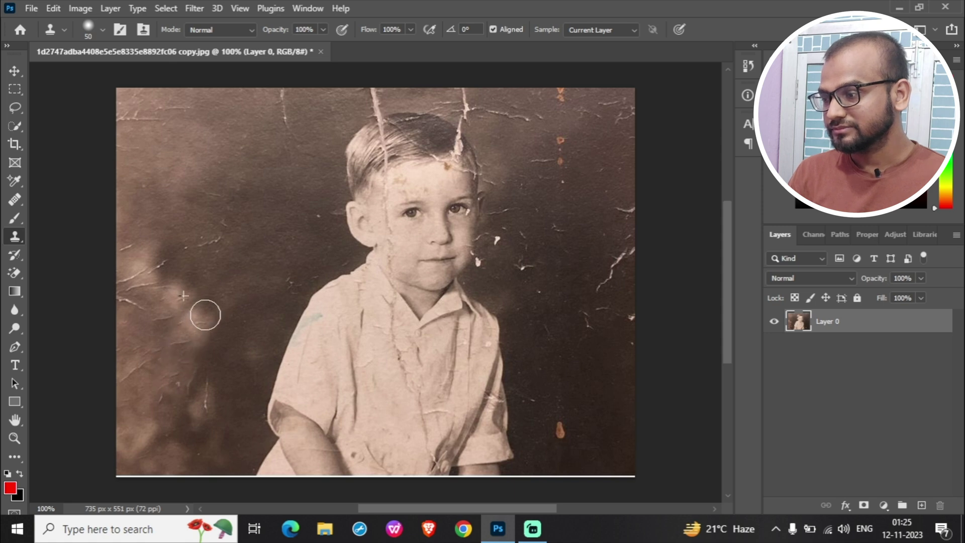
pyautogui.moveTo(174, 295)
pyautogui.mouseDown()
pyautogui.moveTo(206, 344)
pyautogui.moveTo(198, 352)
pyautogui.moveTo(176, 332)
pyautogui.moveTo(171, 352)
pyautogui.moveTo(233, 333)
pyautogui.moveTo(243, 353)
pyautogui.moveTo(230, 367)
pyautogui.moveTo(229, 329)
pyautogui.moveTo(283, 288)
pyautogui.moveTo(230, 318)
pyautogui.moveTo(189, 369)
pyautogui.mouseUp()
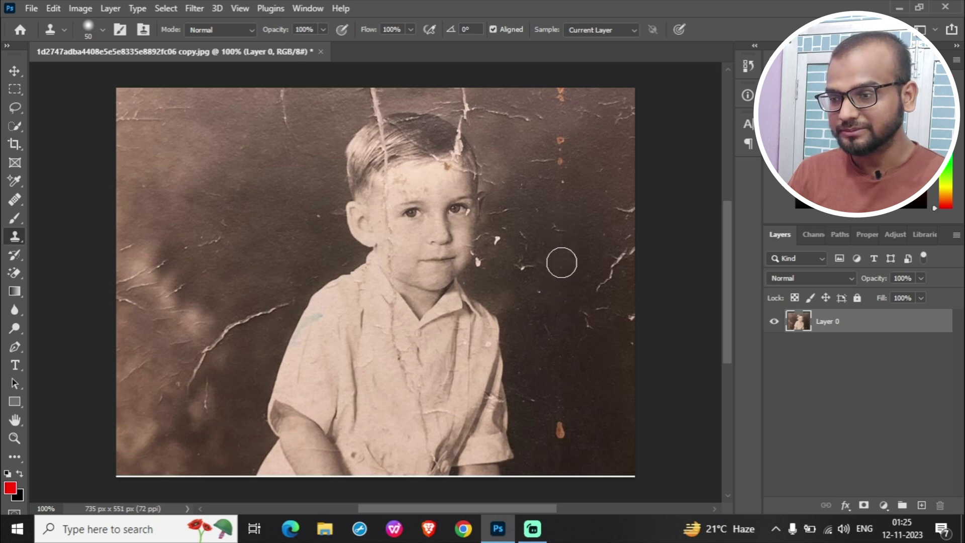
pyautogui.keyDown('alt'); pyautogui.click(571, 264); pyautogui.keyUp('alt')
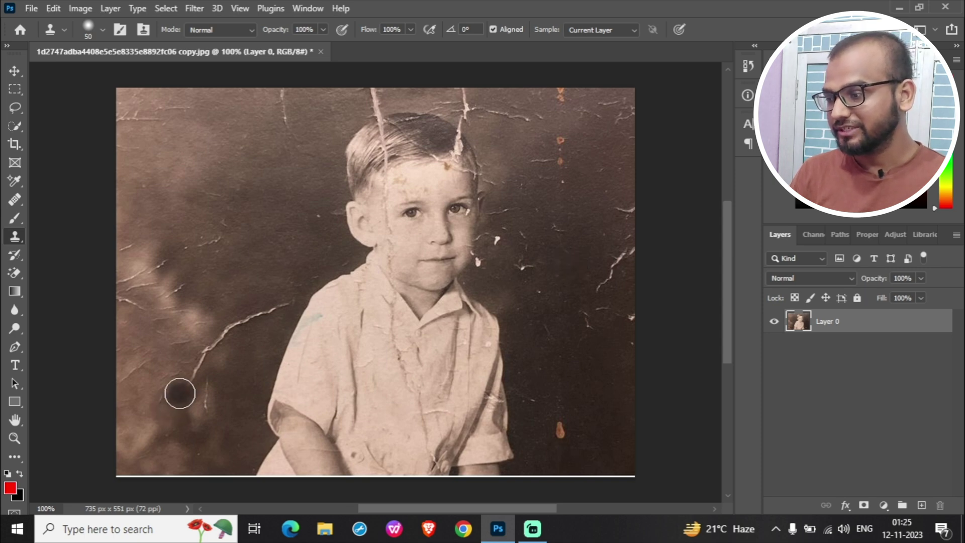
pyautogui.moveTo(182, 394)
pyautogui.mouseDown()
pyautogui.moveTo(226, 330)
pyautogui.moveTo(250, 319)
pyautogui.moveTo(231, 336)
pyautogui.mouseUp()
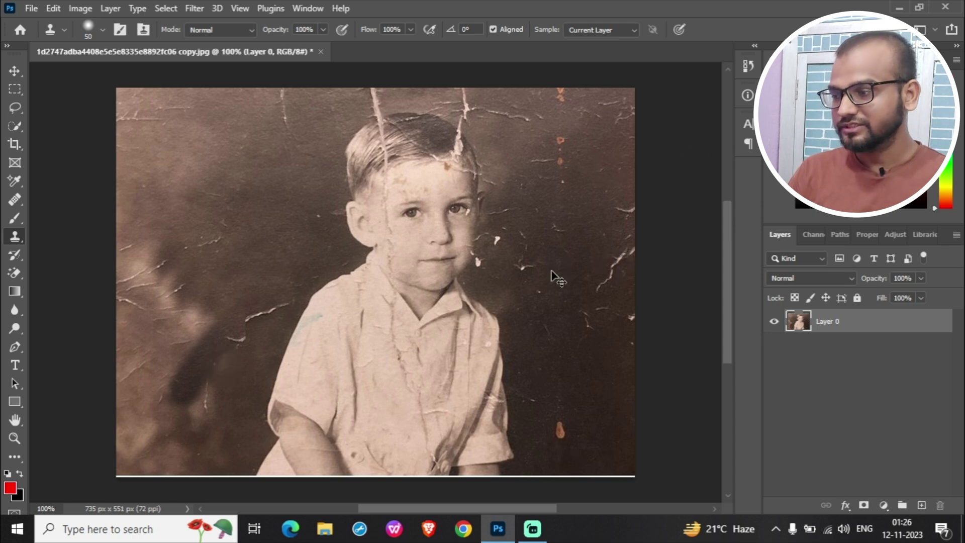
# - Undo the Clone Stamp strokes back to the locked Background, and convert it into an editable layer named Layer 0
pyautogui.hotkey('ctrl', 'z')
pyautogui.hotkey('ctrl', 'z')
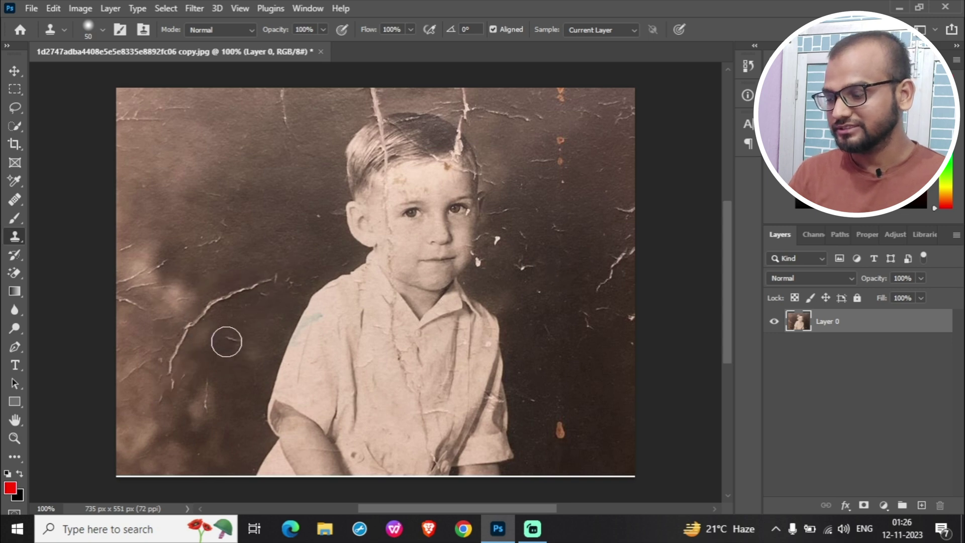
pyautogui.hotkey('ctrl', 'z')
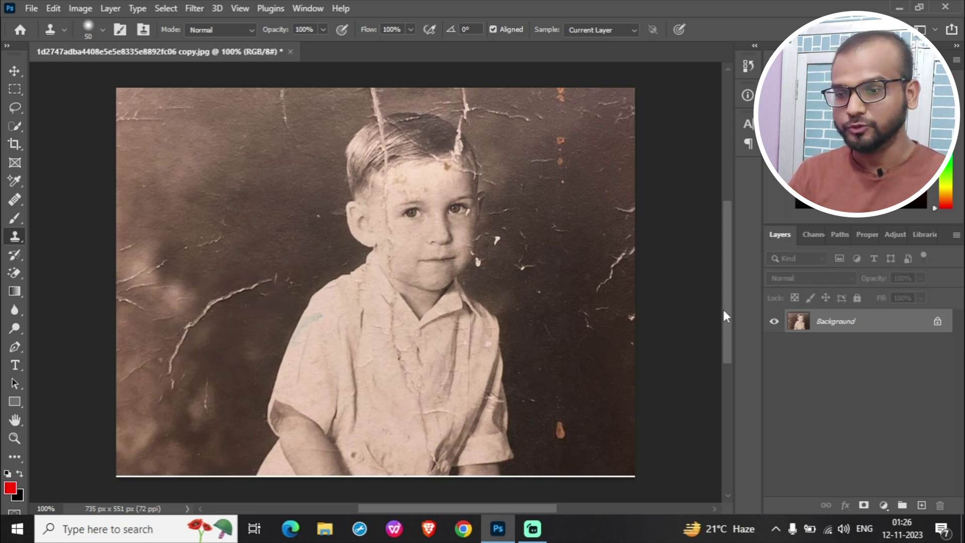
pyautogui.doubleClick(886, 322)
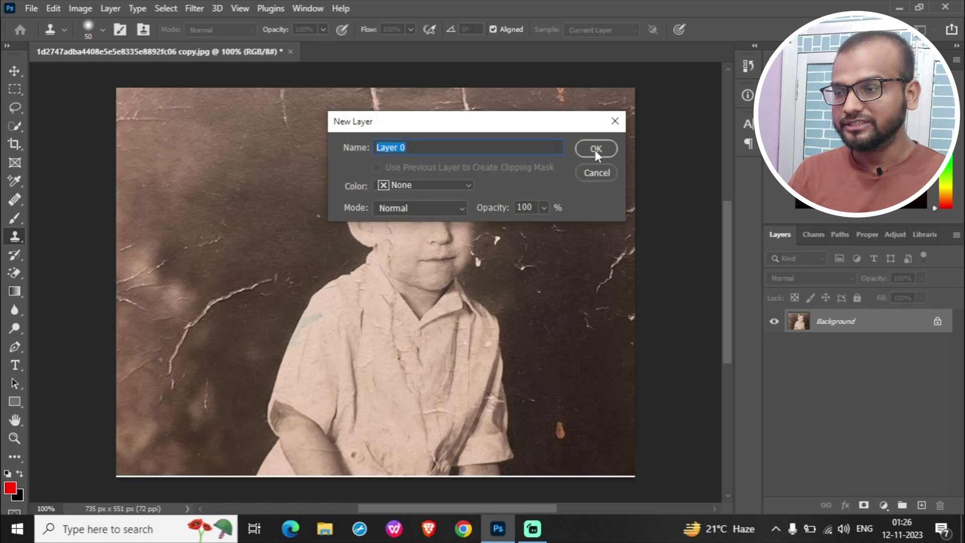
pyautogui.click(595, 149)
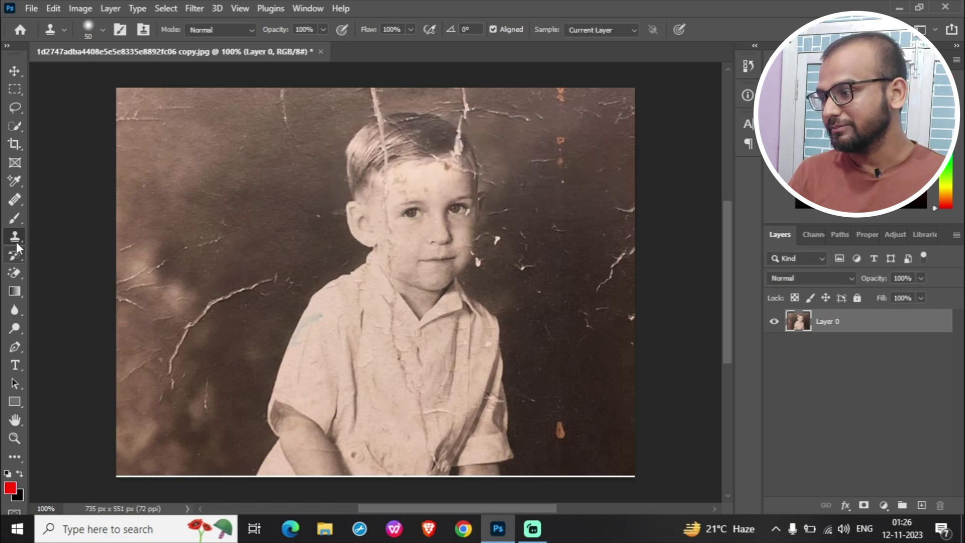
# - Paint over the long background crack beside the boy's shoulder with the Healing Brush at 25 px, using a clean dark background source
pyautogui.click(15, 202)
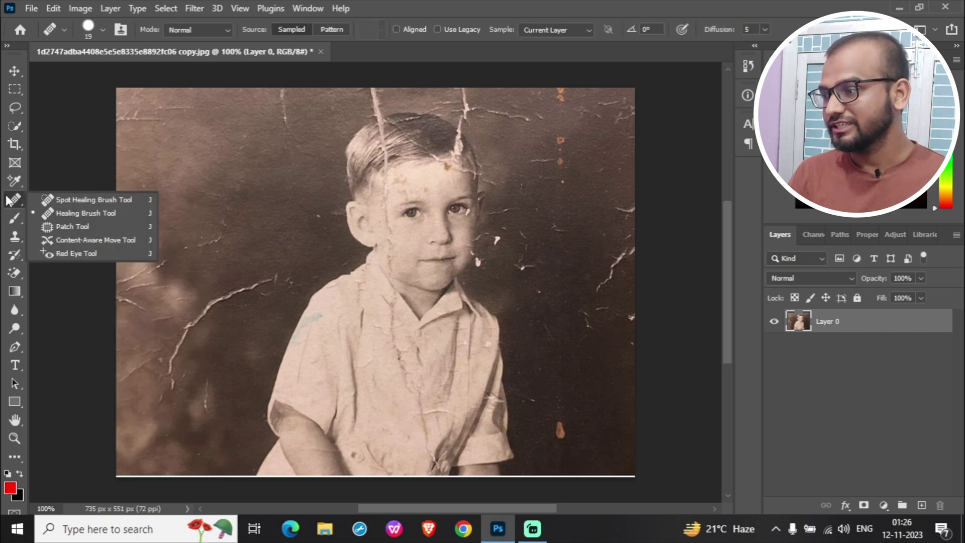
pyautogui.click(17, 199)
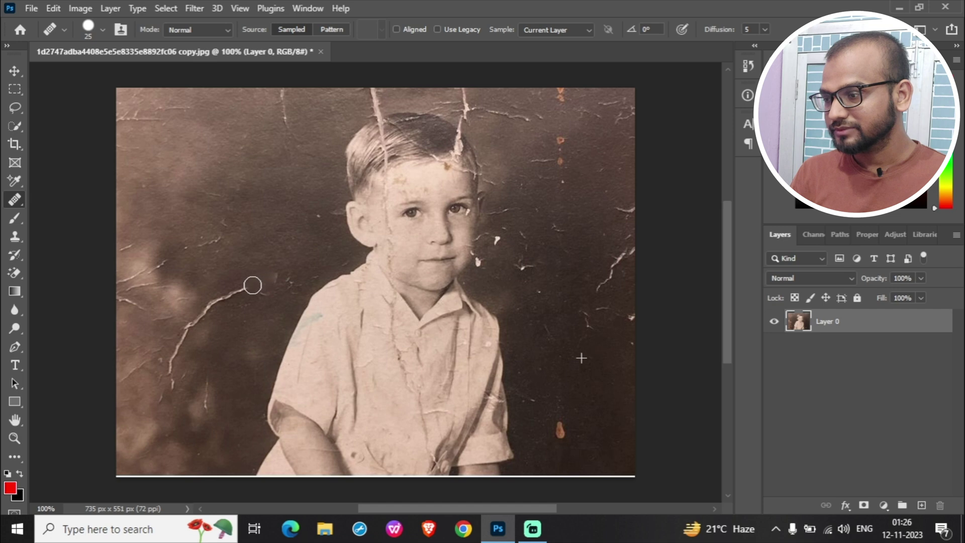
pyautogui.moveTo(242, 289); pyautogui.dragTo(221, 298)
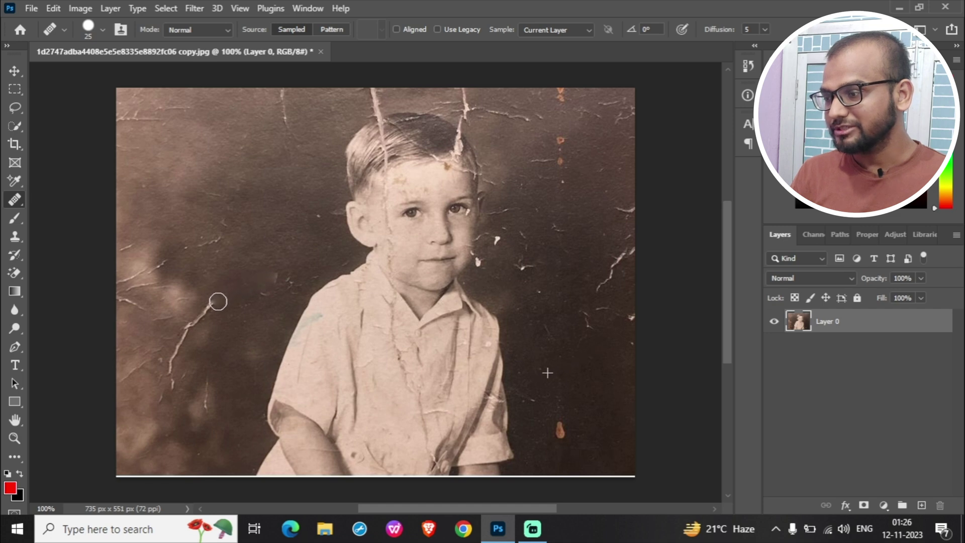
pyautogui.moveTo(206, 313); pyautogui.dragTo(187, 335)
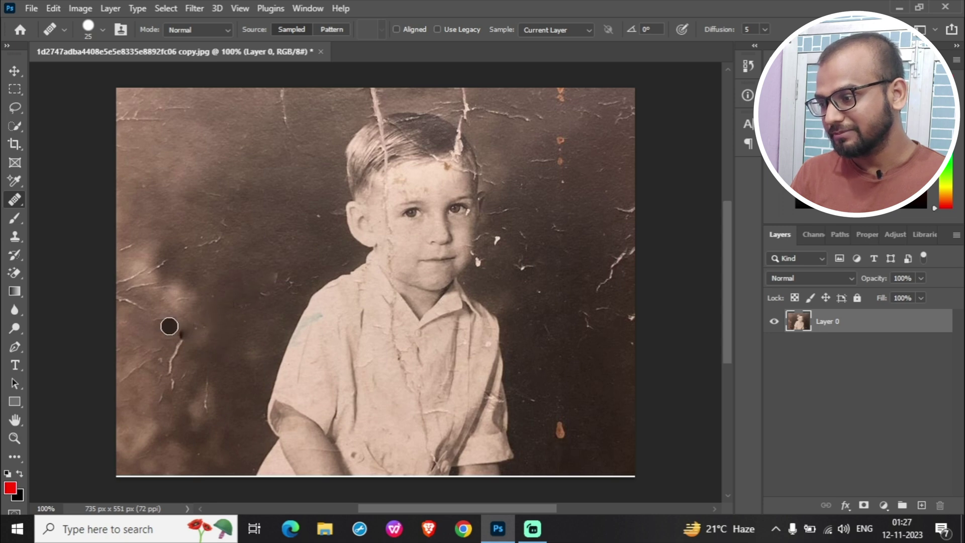
pyautogui.moveTo(187, 339)
pyautogui.mouseDown()
pyautogui.moveTo(165, 376)
pyautogui.moveTo(183, 327)
pyautogui.moveTo(169, 361)
pyautogui.mouseUp()
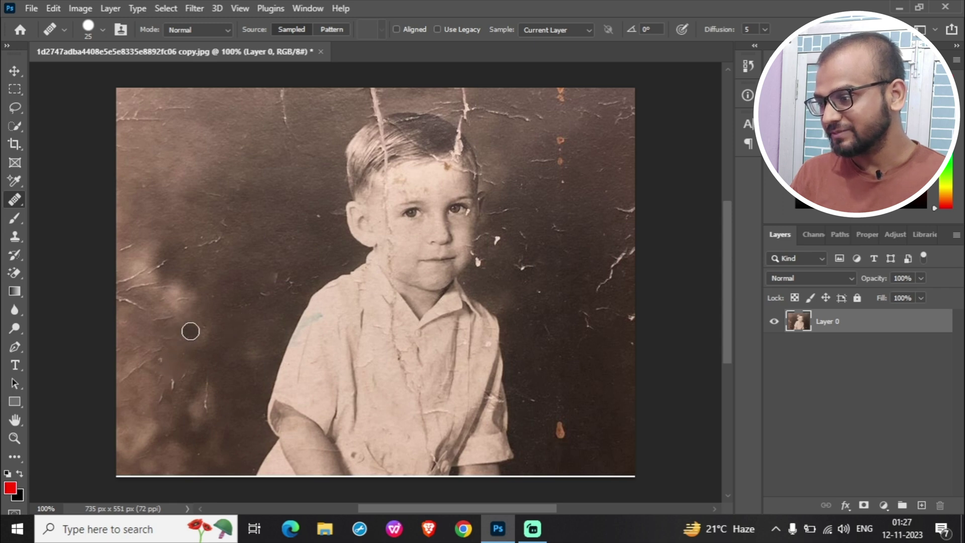
pyautogui.moveTo(188, 340); pyautogui.dragTo(199, 335)
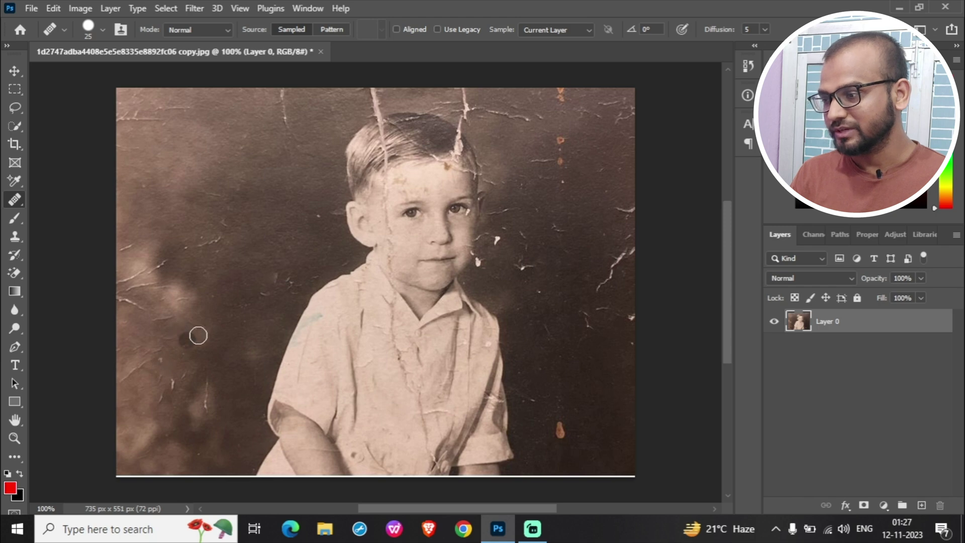
# - Blend the dark smudge near the healed crack's lower end with the Clone Stamp, sampling the background beside the boy's shoulder
pyautogui.click(14, 237)
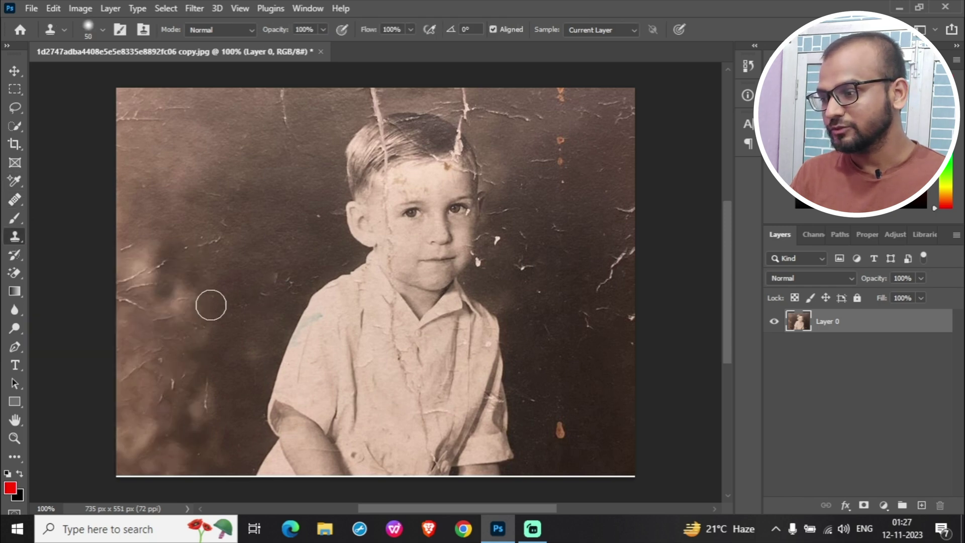
pyautogui.keyDown('alt'); pyautogui.click(262, 299); pyautogui.keyUp('alt')
pyautogui.moveTo(183, 347); pyautogui.dragTo(161, 388)
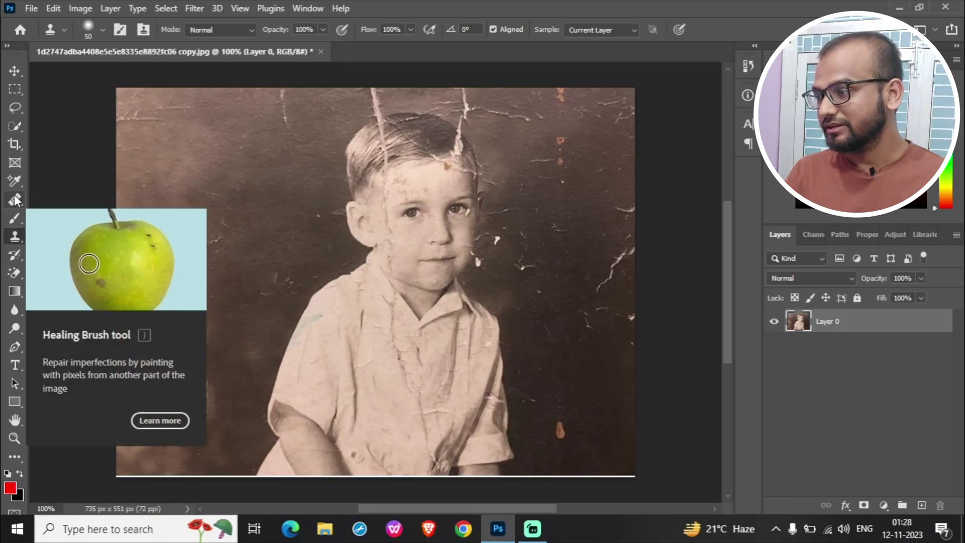
# - Switch to the Spot Healing Brush and set its brush size to 56 px
pyautogui.click(15, 200)
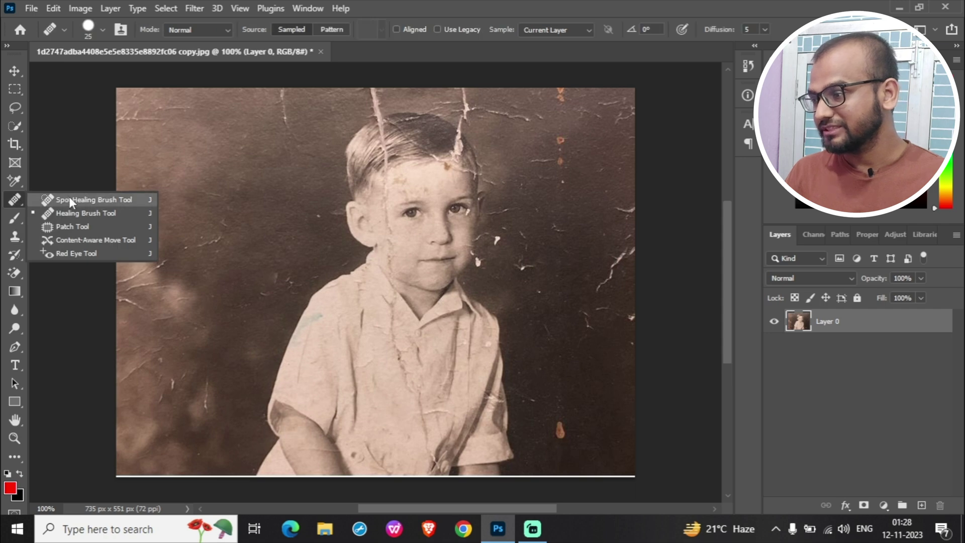
pyautogui.click(118, 200)
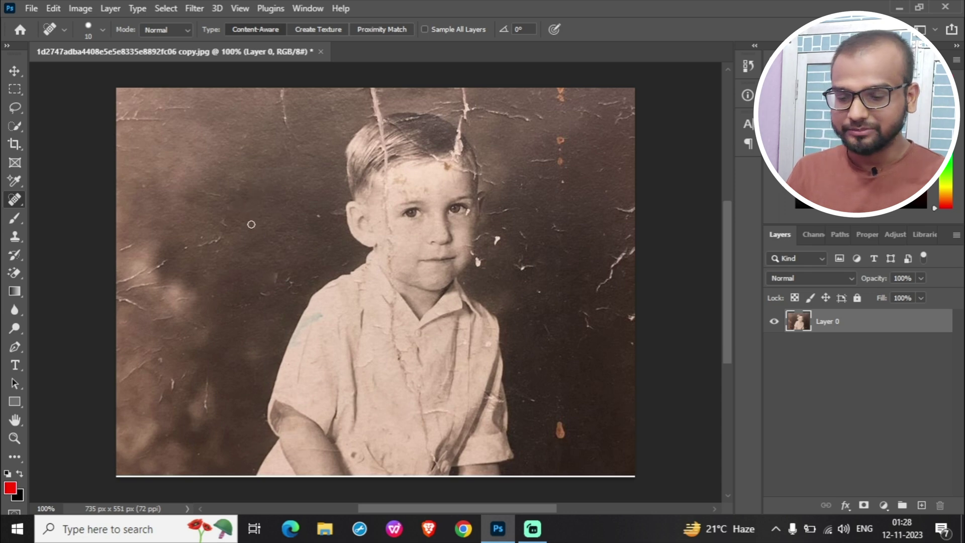
pyautogui.rightClick(224, 167)
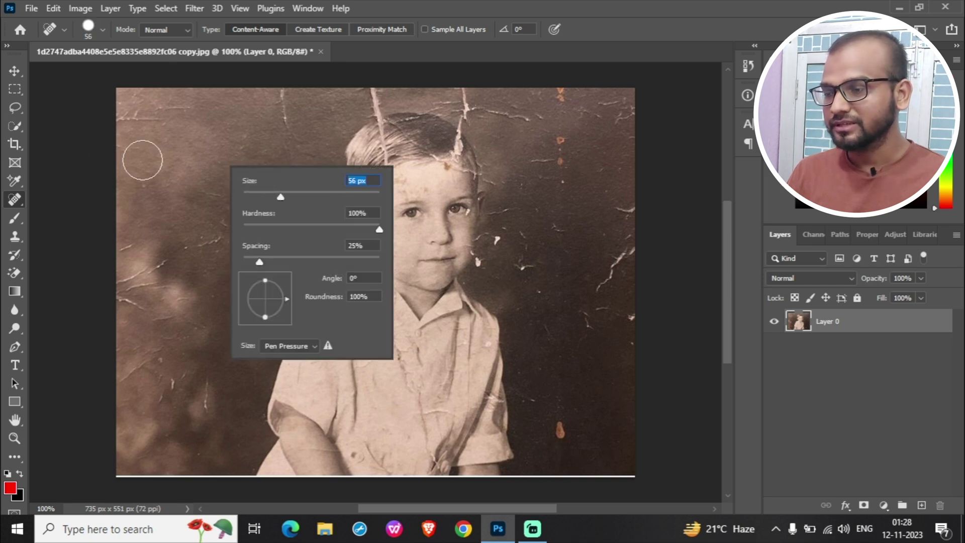
pyautogui.press('Return')
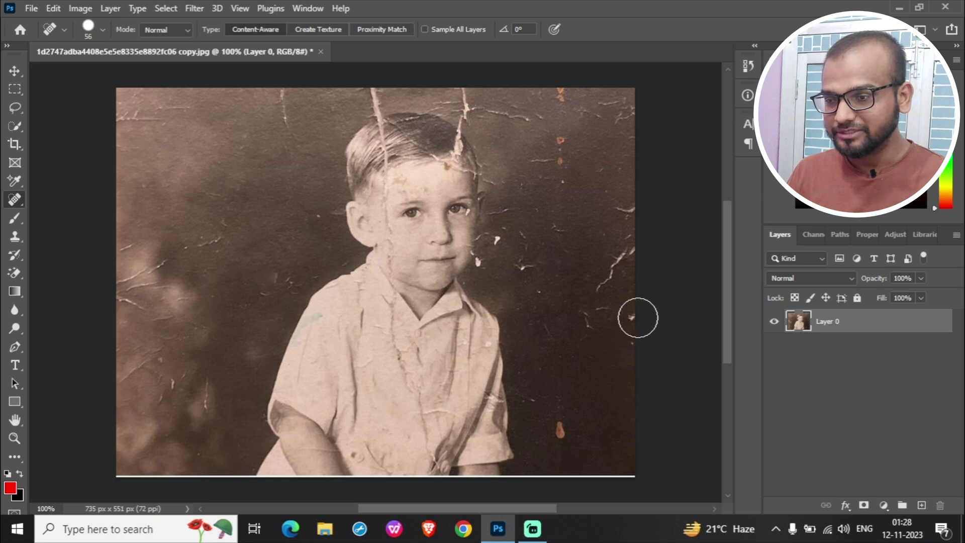
# - Remove the white specks and orange stains from the dark background to the right of the boy with the Spot Healing Brush
pyautogui.click(632, 317)
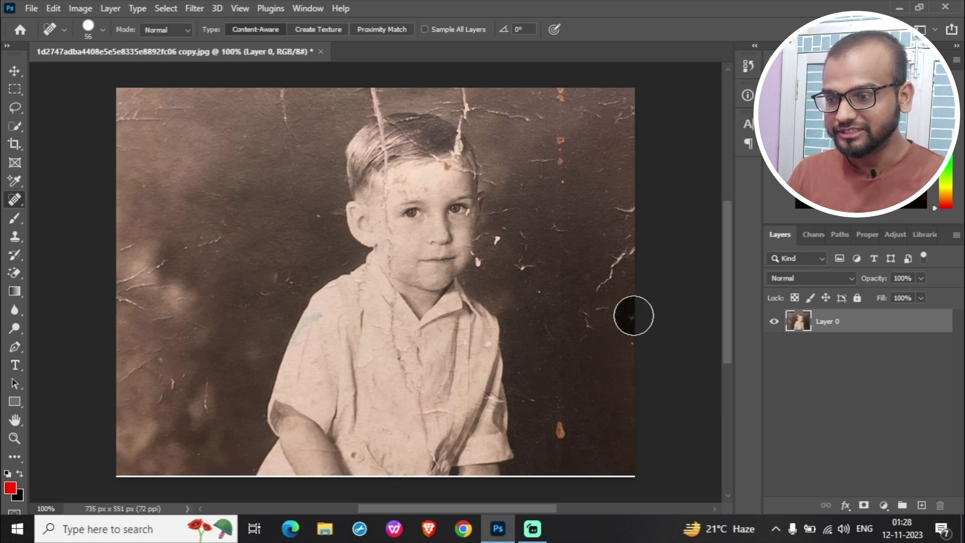
pyautogui.click(626, 345)
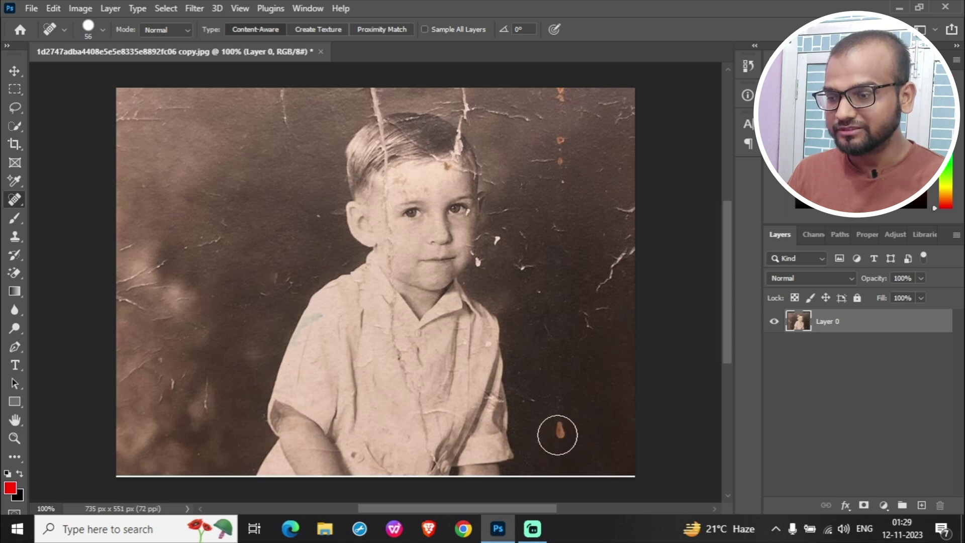
pyautogui.click(558, 432)
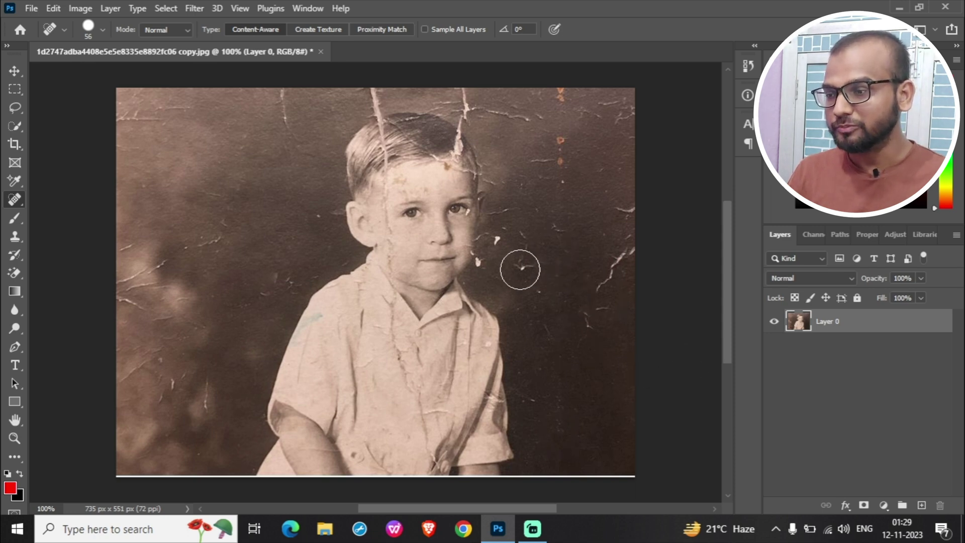
pyautogui.click(526, 262)
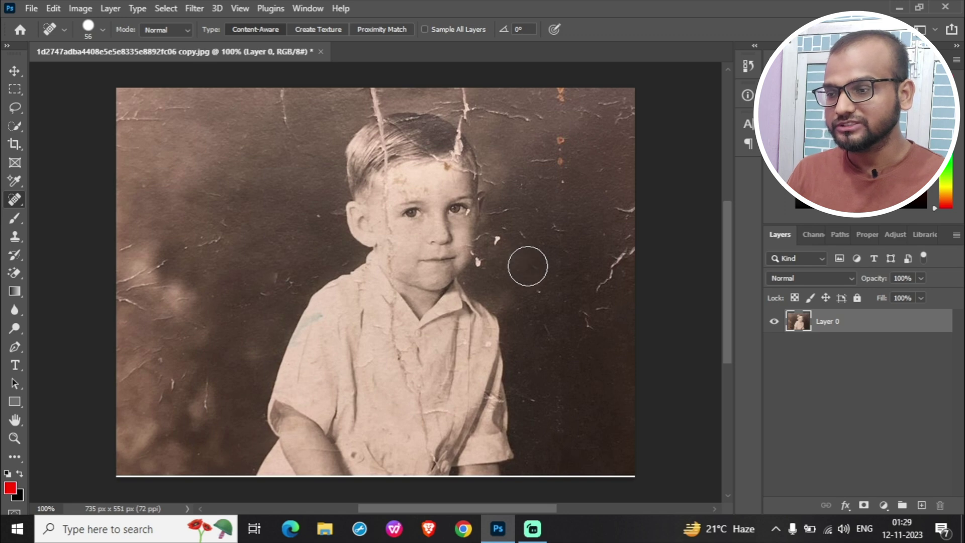
pyautogui.click(489, 267)
pyautogui.click(557, 181)
pyautogui.click(566, 140)
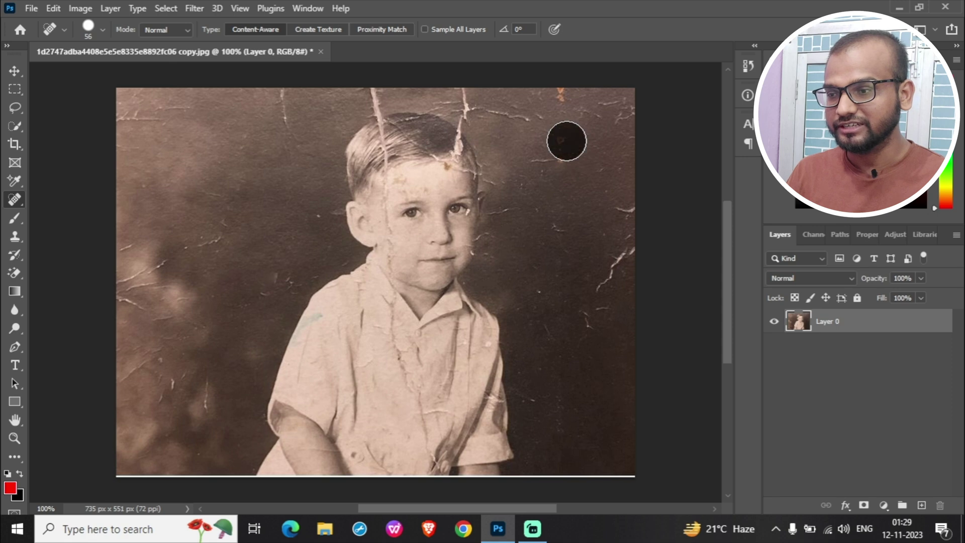
# - Spot-heal the orange stain at the photo's top edge and the scratches in its upper-right corner and along its right edge
pyautogui.click(565, 103)
pyautogui.click(610, 108)
pyautogui.click(635, 106)
pyautogui.moveTo(628, 200); pyautogui.dragTo(627, 214)
pyautogui.click(634, 244)
pyautogui.click(607, 269)
pyautogui.click(624, 251)
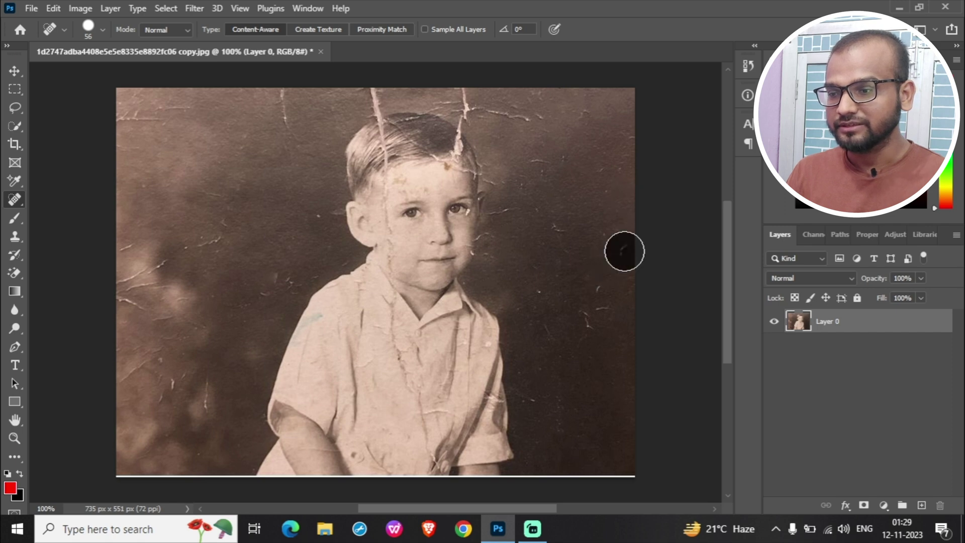
# - Spot-heal the specks in the far-right background and the upper end of the right-hand crack above the boy's hair, with its side scratch
pyautogui.click(597, 291)
pyautogui.click(589, 318)
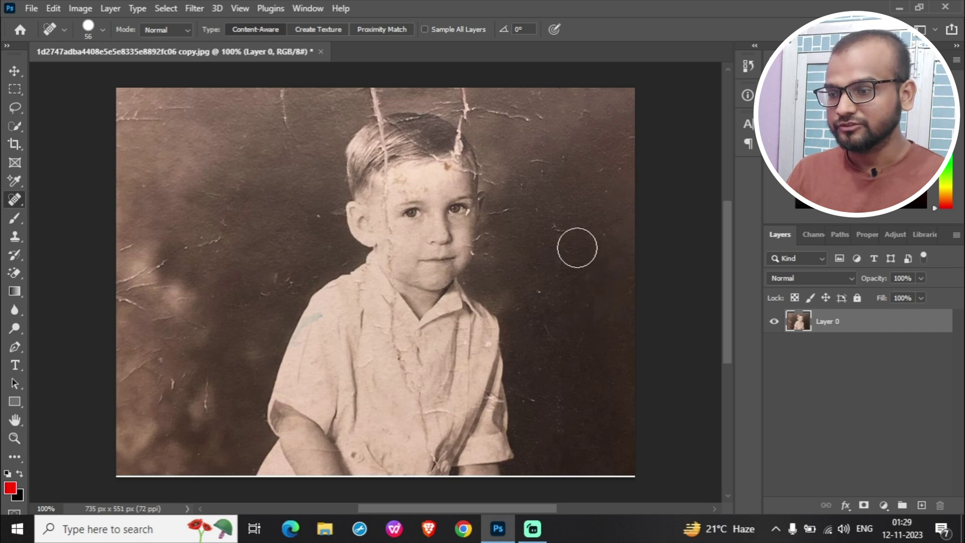
pyautogui.click(507, 123)
pyautogui.click(466, 95)
pyautogui.click(474, 98)
pyautogui.click(371, 91)
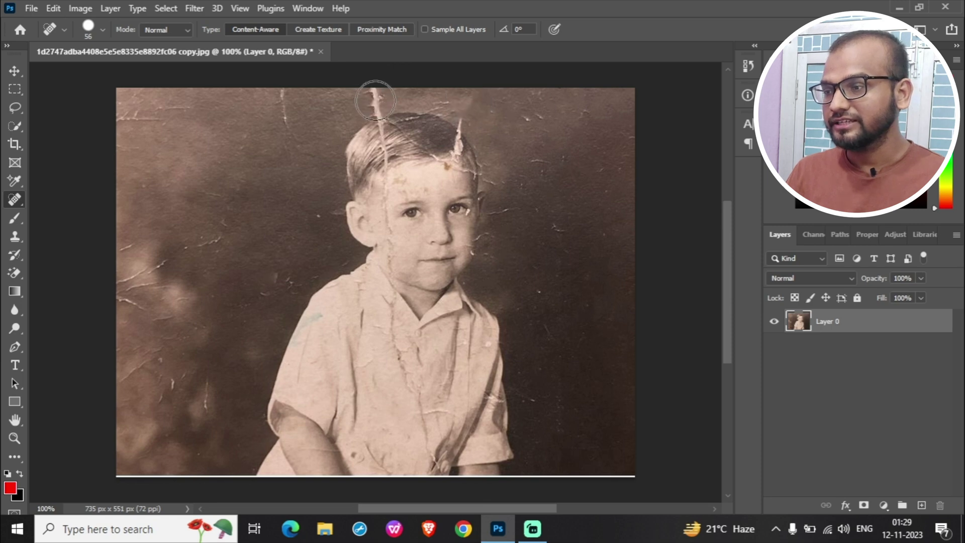
# - Spot-heal the vertical scratch near the top edge left of the boy's head and the small scratches in the background above his shoulder
pyautogui.click(276, 94)
pyautogui.click(287, 113)
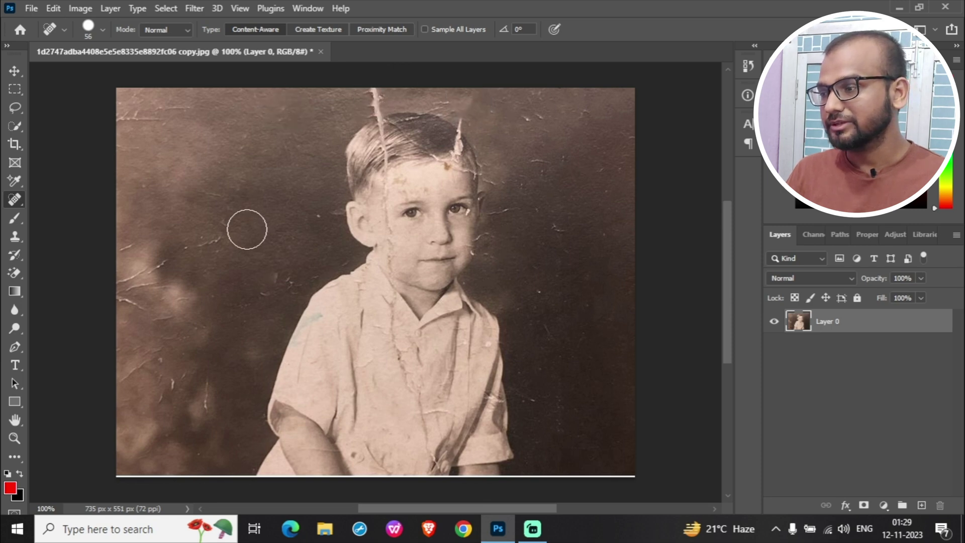
pyautogui.click(220, 234)
pyautogui.click(282, 280)
pyautogui.click(402, 173)
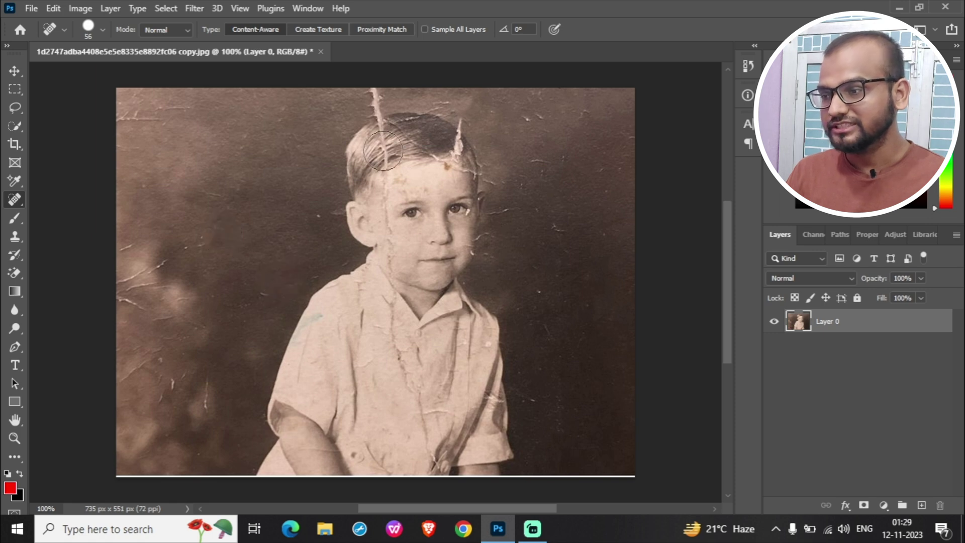
pyautogui.click(392, 187)
pyautogui.click(376, 88)
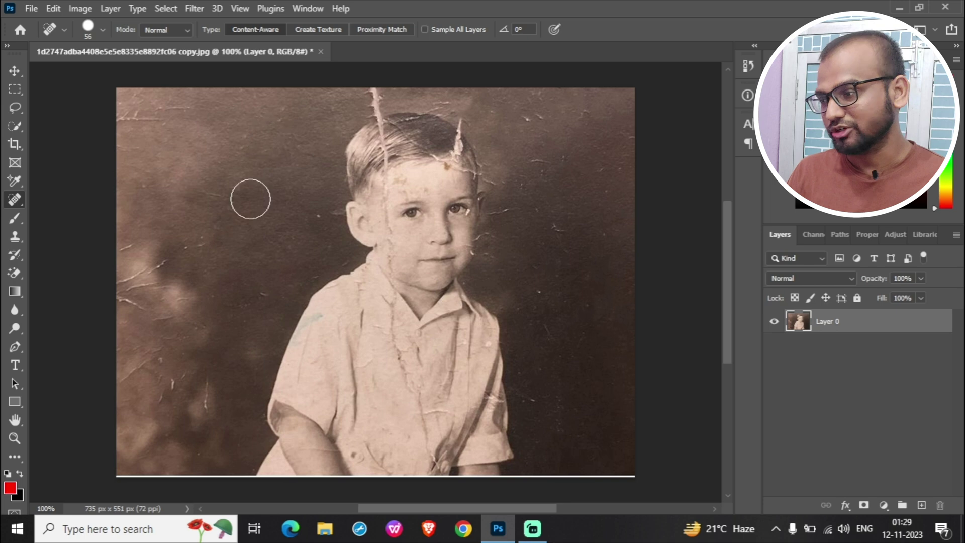
# - Remove the branching scratches at the middle of the photo's left edge and the nearby specks up to the boy's ear with the Spot Healing Brush
pyautogui.click(154, 266)
pyautogui.click(129, 257)
pyautogui.click(128, 282)
pyautogui.click(130, 300)
pyautogui.click(157, 287)
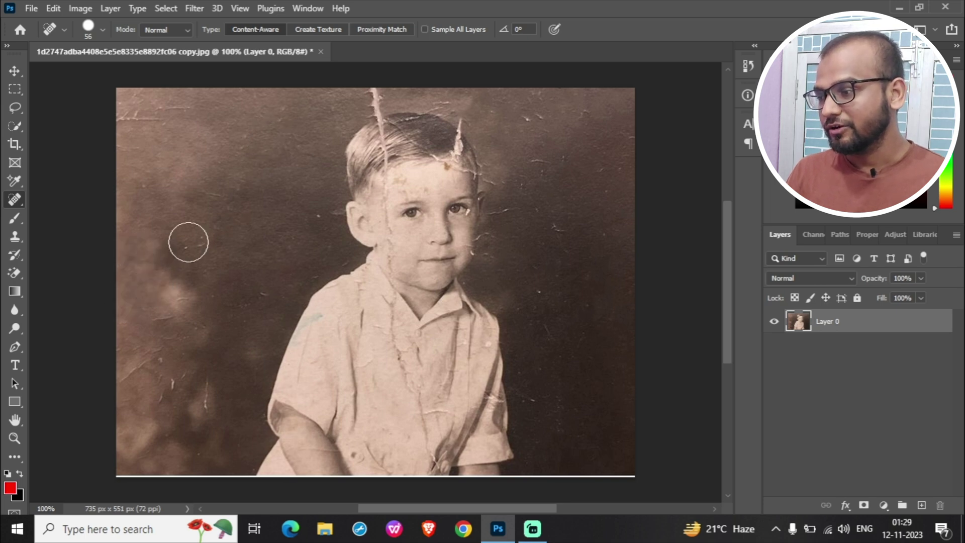
pyautogui.click(188, 241)
pyautogui.click(312, 215)
# - Spot-heal the remaining small specks and scratches across the dark background to the right of the boy, including those beside his cheek
pyautogui.click(539, 297)
pyautogui.click(562, 224)
pyautogui.click(542, 163)
pyautogui.click(537, 115)
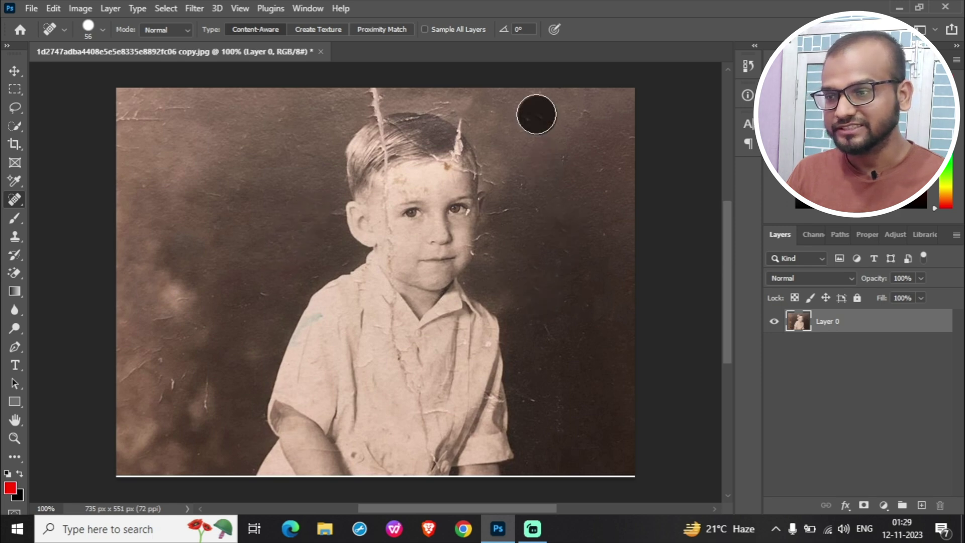
pyautogui.click(580, 110)
pyautogui.click(630, 131)
pyautogui.click(507, 216)
pyautogui.click(498, 239)
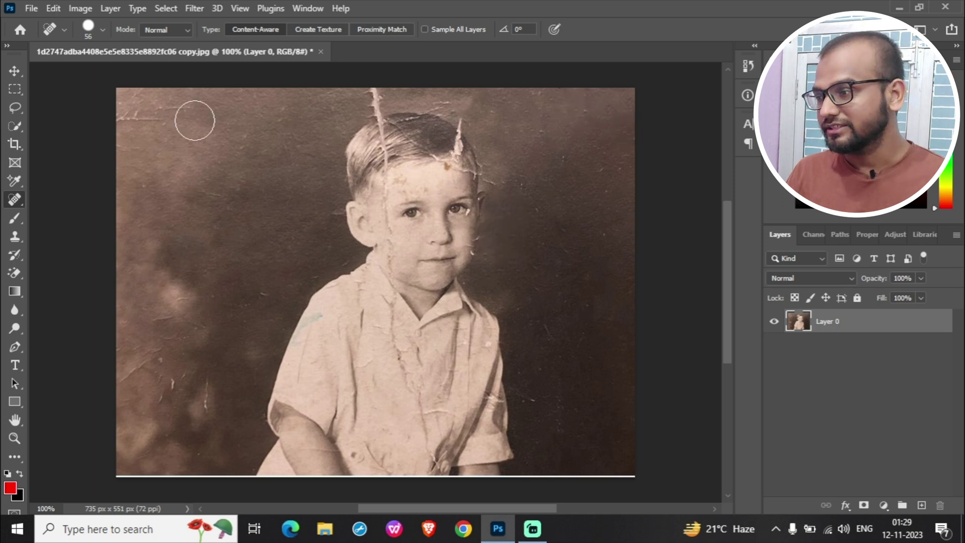
# - Remove the horizontal scratches in the photo's upper-left corner with the Spot Healing Brush
pyautogui.click(172, 114)
pyautogui.click(145, 117)
pyautogui.click(127, 122)
pyautogui.click(128, 98)
# - Spot-heal the scratches and marks in the lower-left background beside the boy's sleeve
pyautogui.click(160, 396)
pyautogui.click(180, 384)
pyautogui.click(201, 402)
pyautogui.click(210, 380)
pyautogui.click(132, 362)
pyautogui.click(166, 345)
pyautogui.click(156, 390)
pyautogui.click(175, 316)
pyautogui.click(138, 390)
pyautogui.click(148, 435)
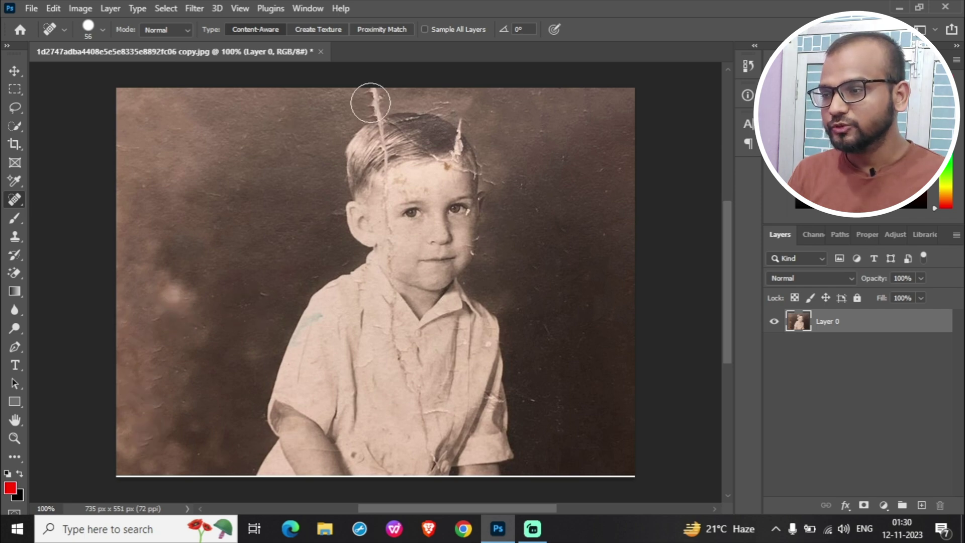
# - Switch to the Healing Brush at 25 px and heal the two cracks running from above the boy's head through his hair
pyautogui.rightClick(9, 201)
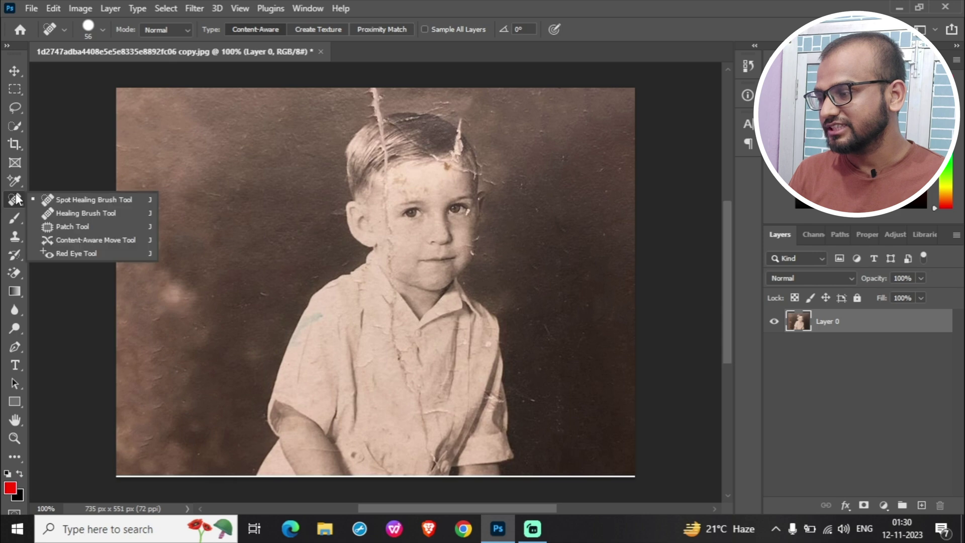
pyautogui.click(67, 213)
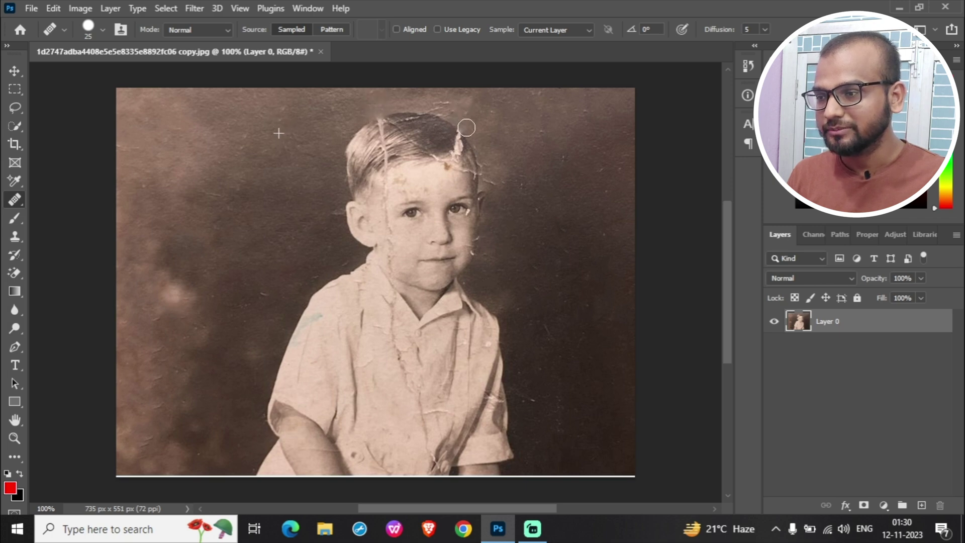
pyautogui.click(525, 172)
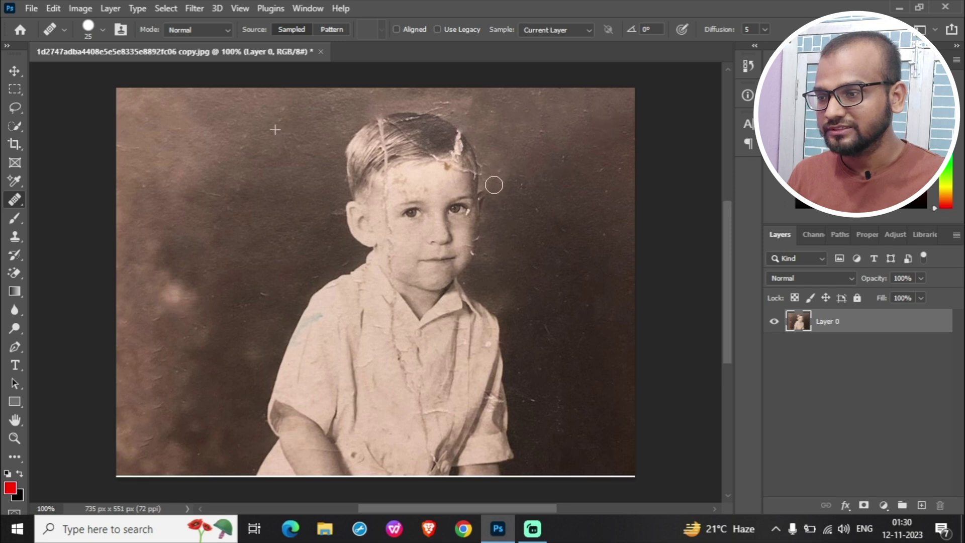
pyautogui.moveTo(386, 160)
pyautogui.mouseDown()
pyautogui.moveTo(383, 124)
pyautogui.moveTo(379, 160)
pyautogui.mouseUp()
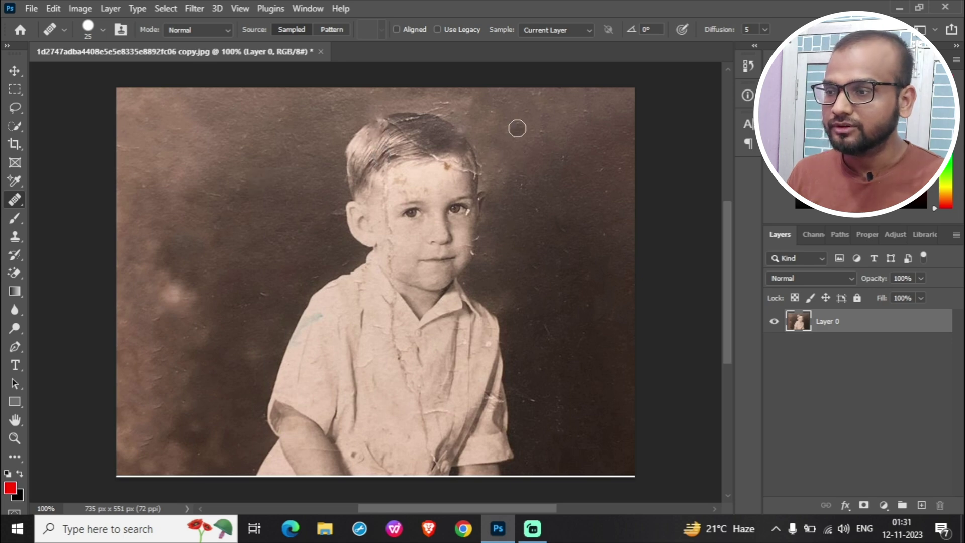
pyautogui.click(450, 192)
pyautogui.click(439, 166)
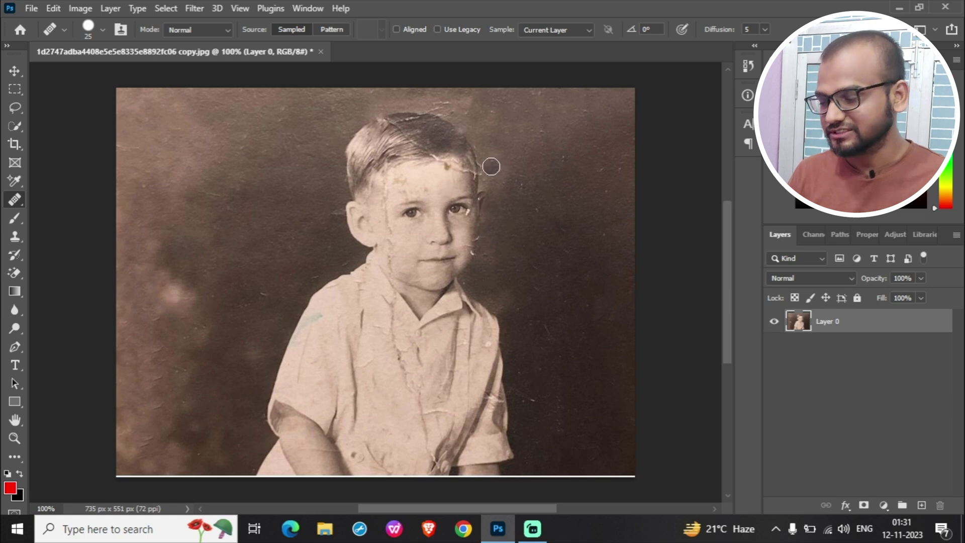
# - With the Healing Brush at 15 px, sample clean forehead skin and heal the brown stain and adjoining crack below the boy's hairline
pyautogui.press('z')
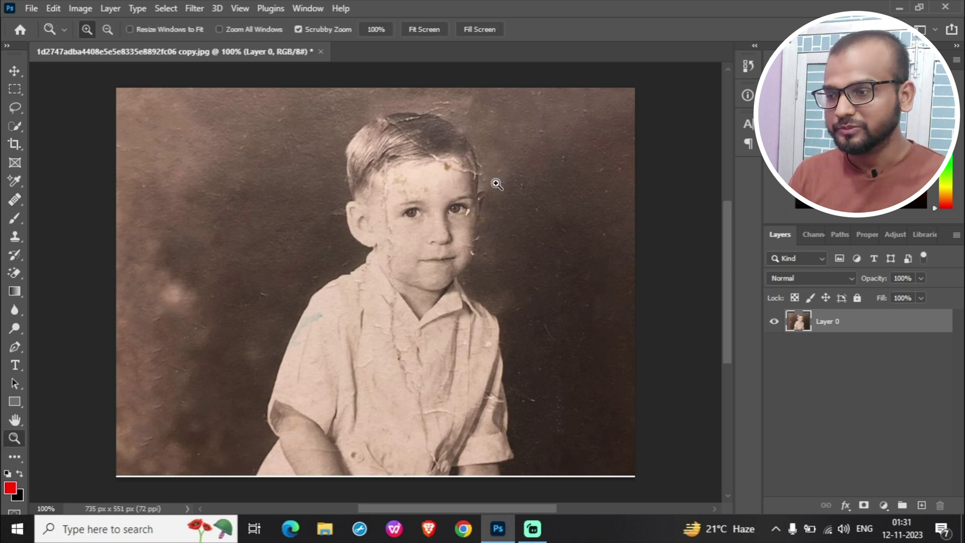
pyautogui.click(465, 145)
pyautogui.click(465, 144)
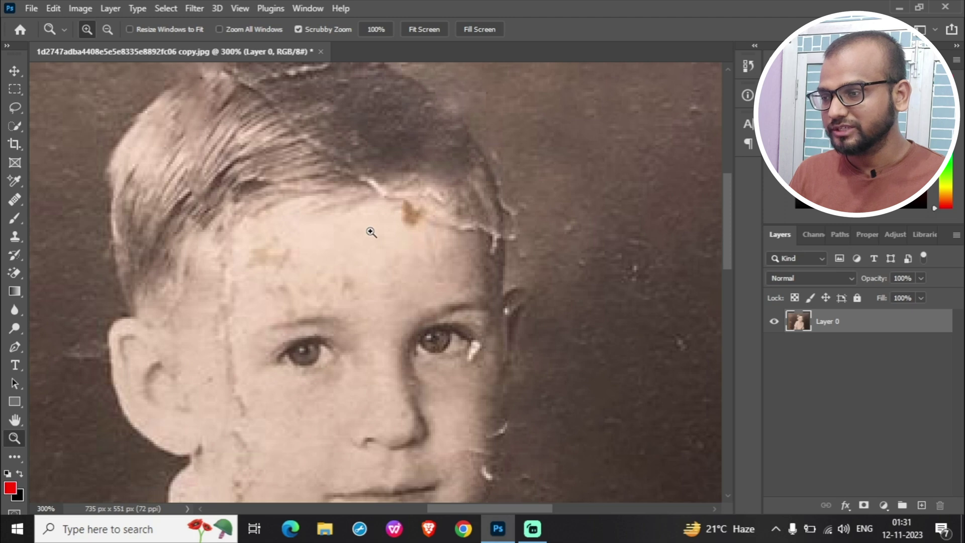
pyautogui.rightClick(15, 200)
pyautogui.click(65, 210)
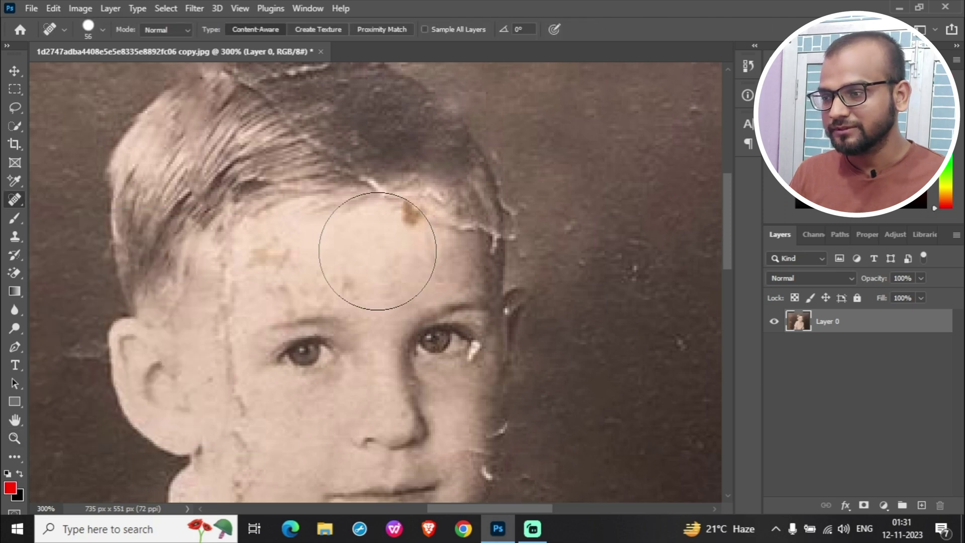
pyautogui.press('[')
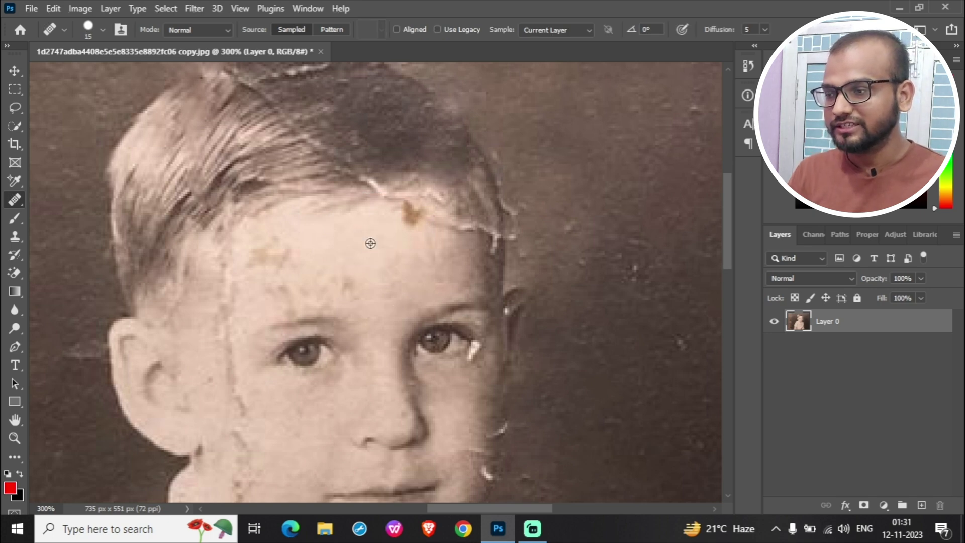
pyautogui.keyDown('alt'); pyautogui.click(371, 243); pyautogui.keyUp('alt')
pyautogui.moveTo(409, 216)
pyautogui.mouseDown()
pyautogui.moveTo(445, 217)
pyautogui.moveTo(398, 202)
pyautogui.moveTo(389, 216)
pyautogui.moveTo(408, 219)
pyautogui.mouseUp()
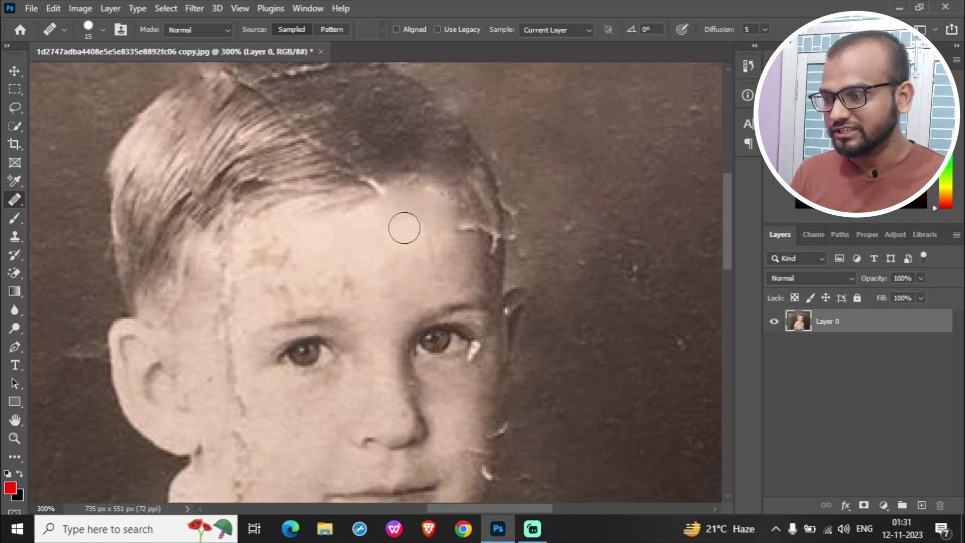
pyautogui.moveTo(408, 298); pyautogui.dragTo(411, 301)
pyautogui.moveTo(456, 328); pyautogui.dragTo(458, 328)
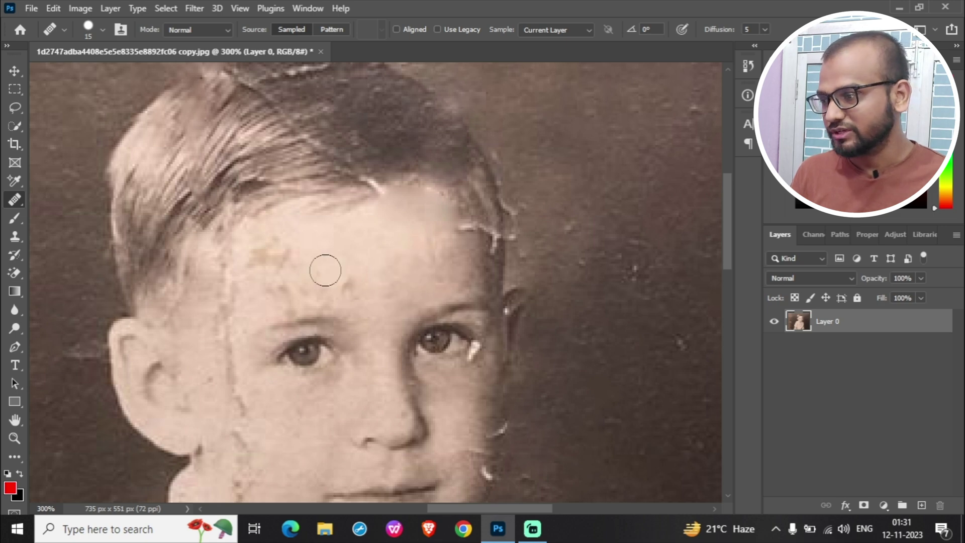
pyautogui.click(477, 269)
pyautogui.scroll(-3, 531, 191)
pyautogui.moveTo(531, 190); pyautogui.dragTo(532, 190)
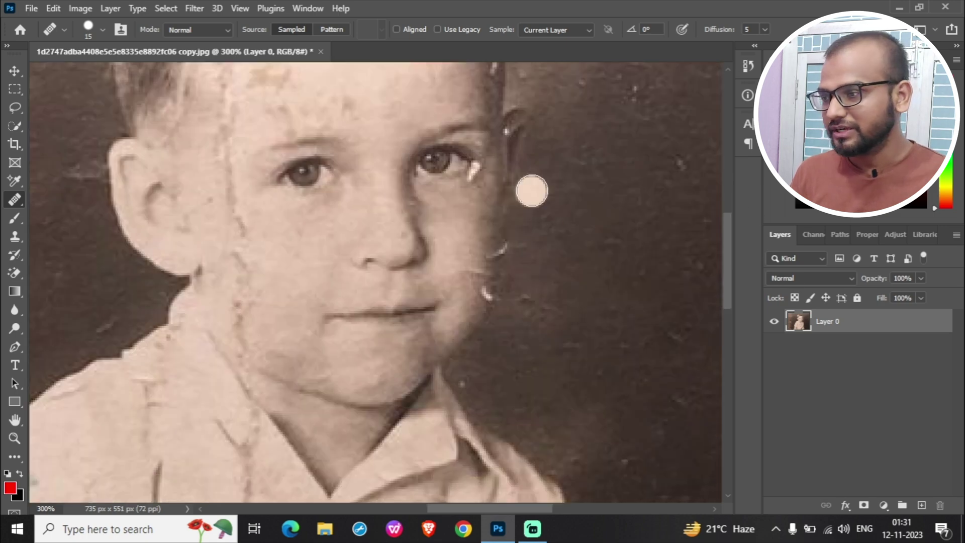
pyautogui.moveTo(727, 245)
pyautogui.mouseDown()
pyautogui.moveTo(723, 280)
pyautogui.moveTo(725, 257)
pyautogui.mouseUp()
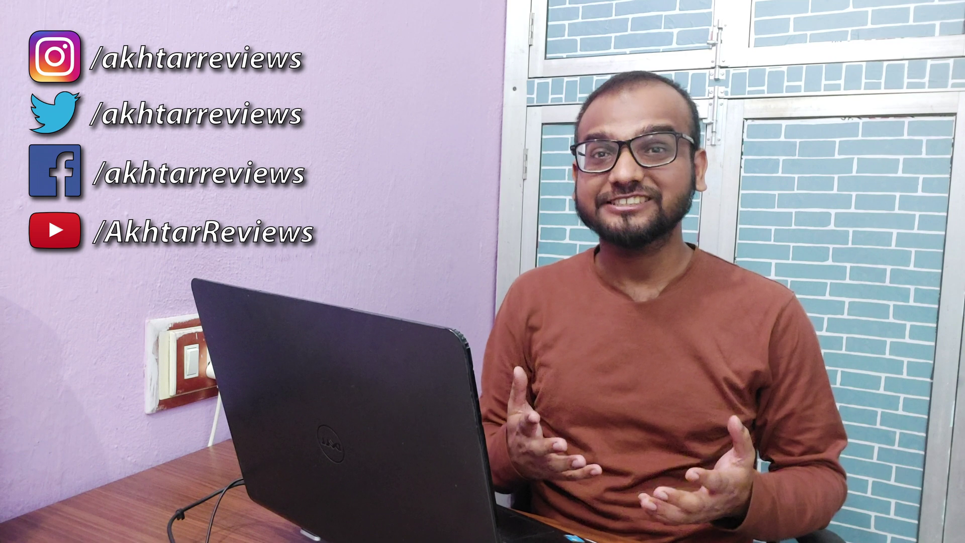